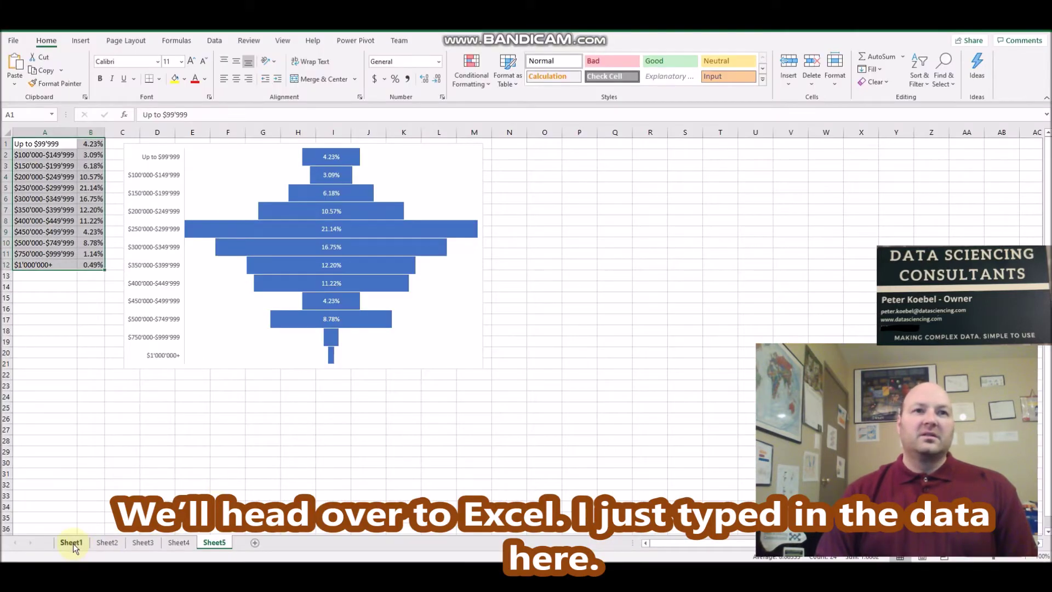
Insert a 2-D pie chart of the condensed price groups on Sheet2, placing it enlarged beside the existing pie
left_click(71, 542)
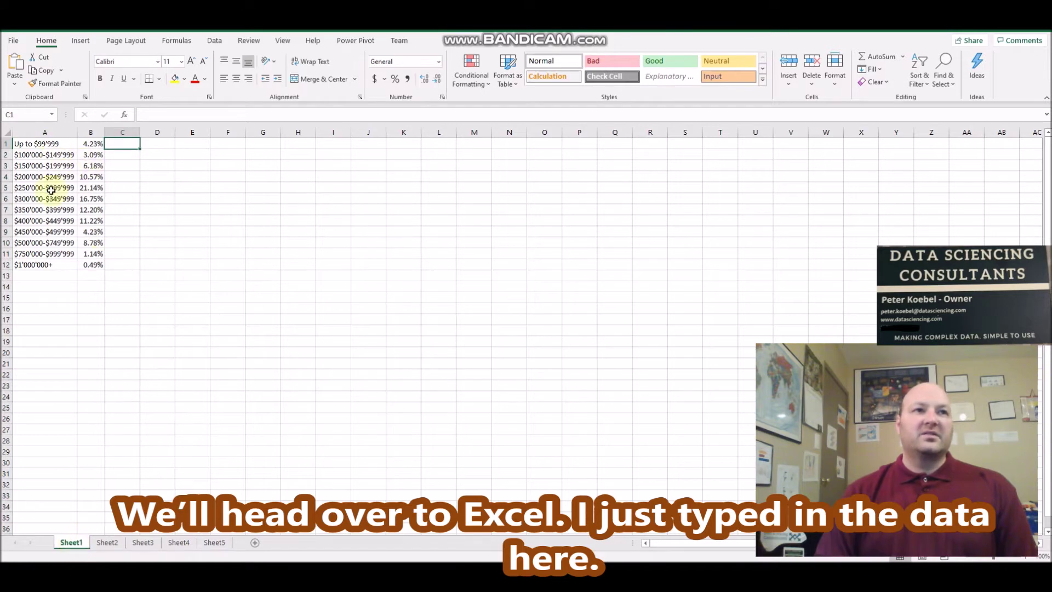
left_click(107, 543)
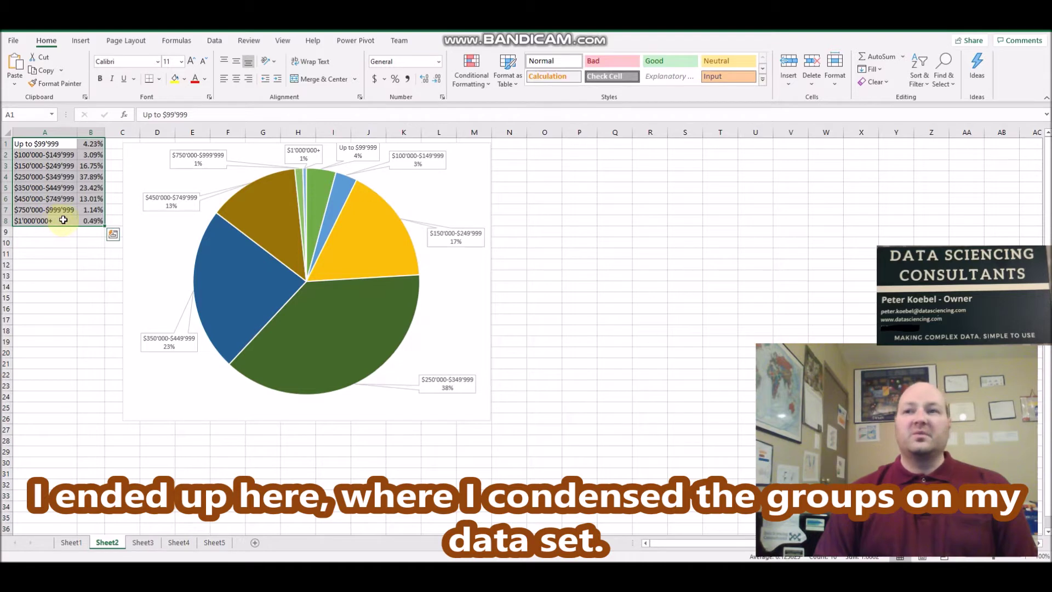
left_click(81, 41)
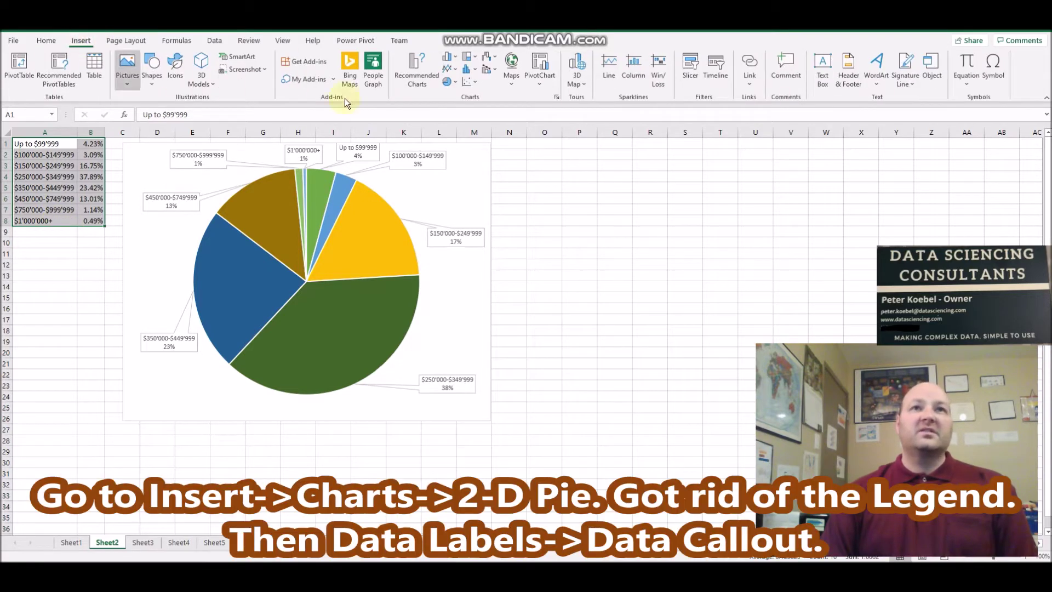
left_click(455, 83)
left_click(461, 121)
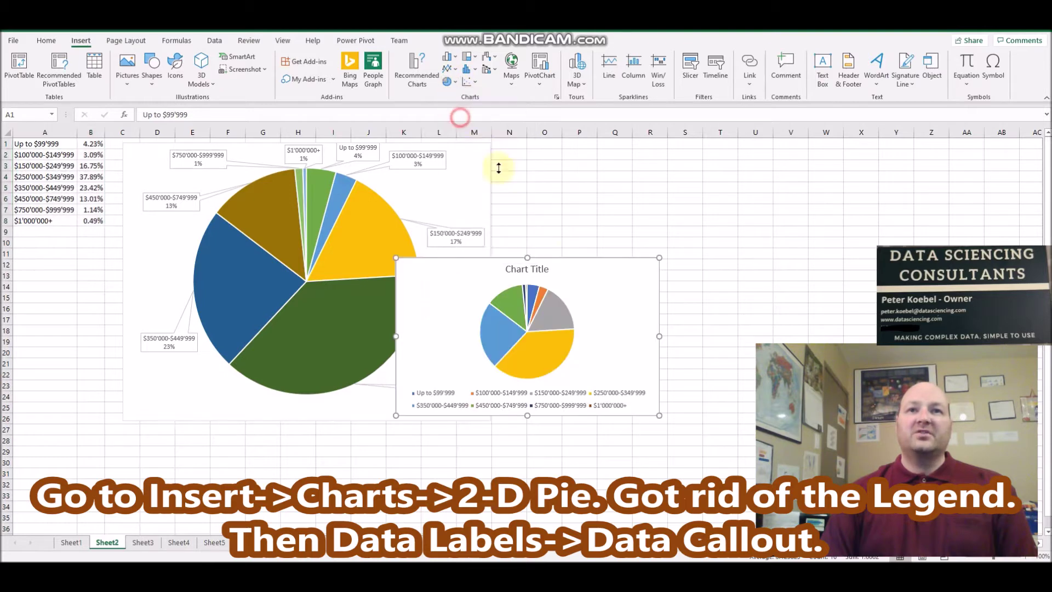
left_click_drag(575, 265, 620, 155)
left_click_drag(707, 303, 720, 402)
Remove the new pie chart's legend and add data labels in the Data Callout style
left_click(735, 153)
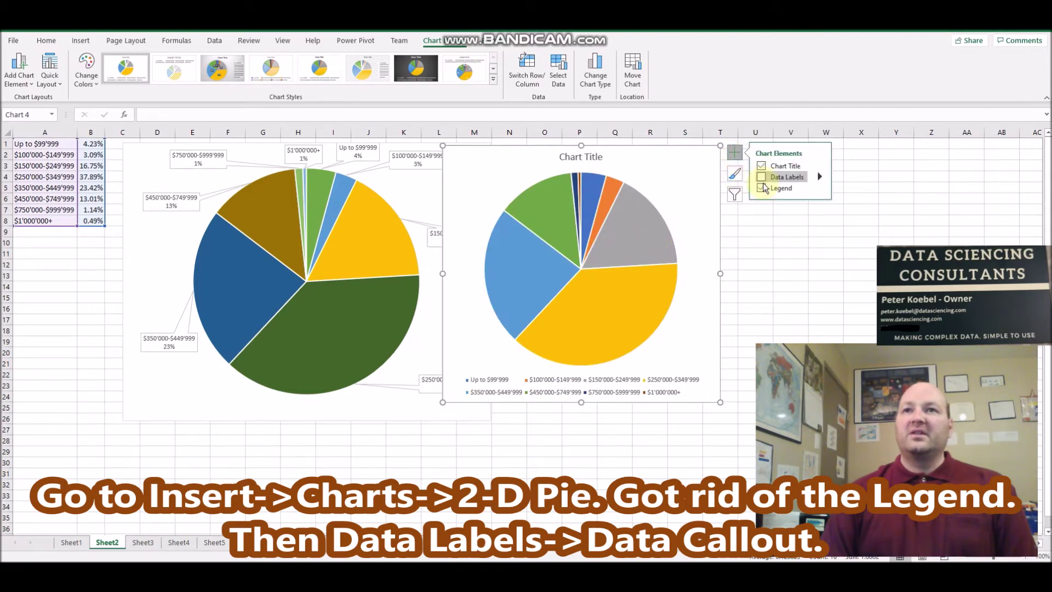
left_click(761, 188)
left_click(762, 177)
left_click(820, 176)
left_click(857, 233)
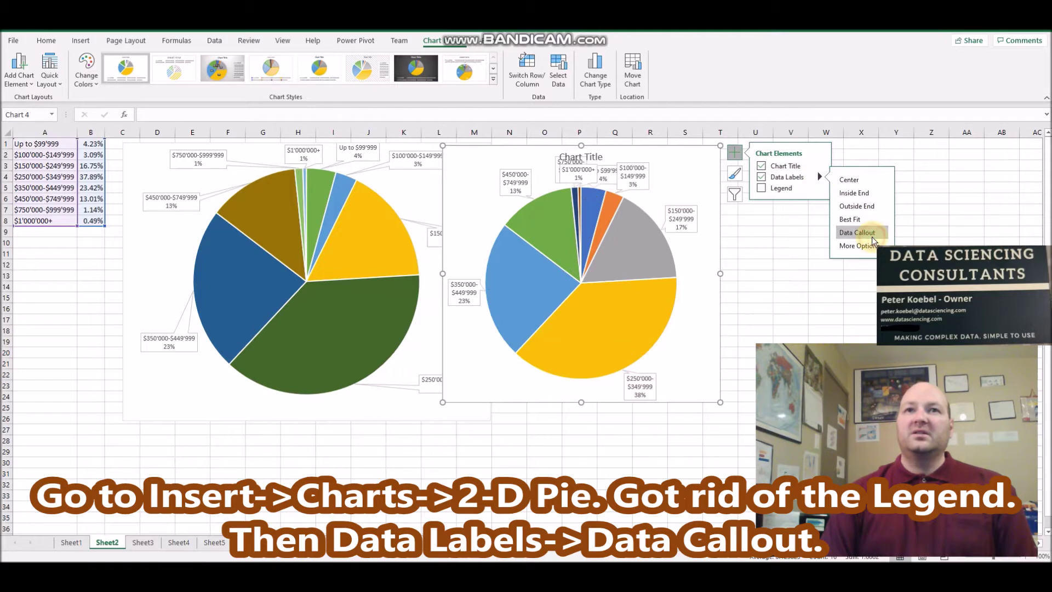
Move the $450'000-$749'999 and $750'000-$999'999 callouts individually outward, away from the crowded labels above the new pie
left_click_drag(510, 182, 465, 189)
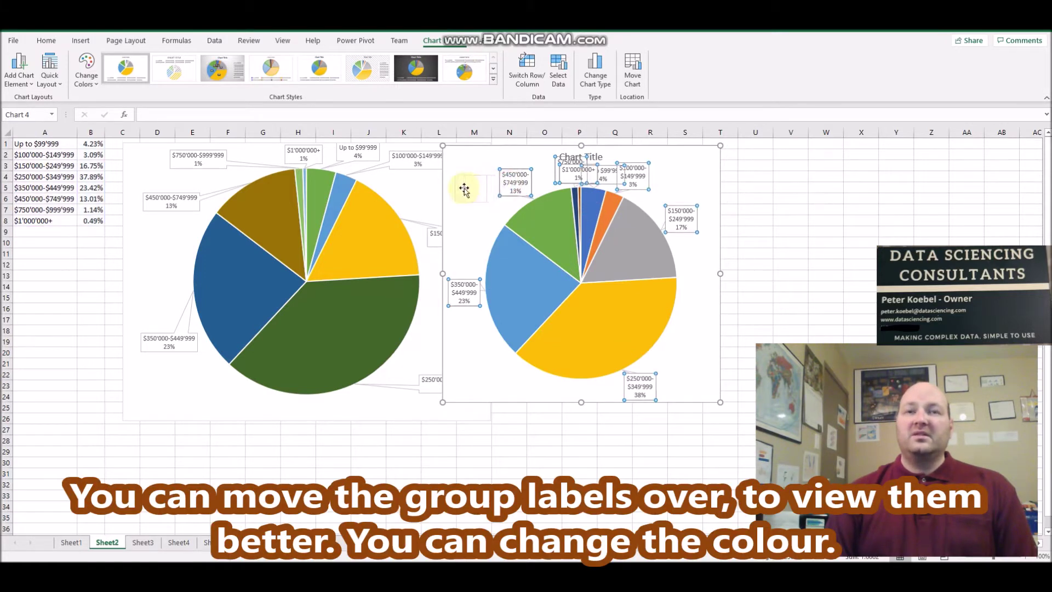
left_click(512, 176)
left_click(512, 177)
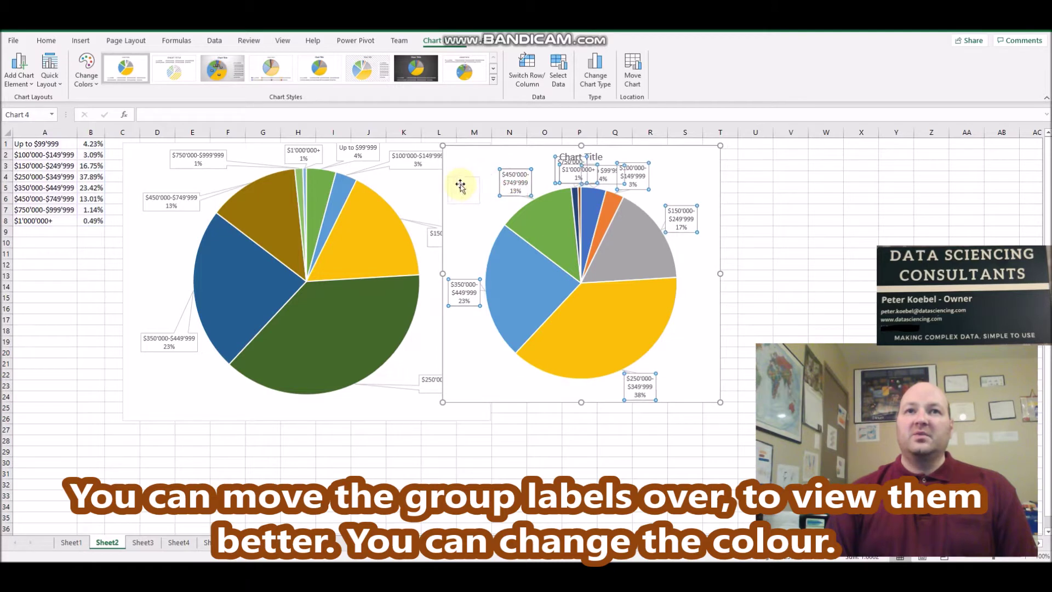
left_click(511, 176)
left_click(486, 200)
left_click(510, 174)
left_click_drag(511, 176, 463, 178)
left_click_drag(557, 167, 507, 167)
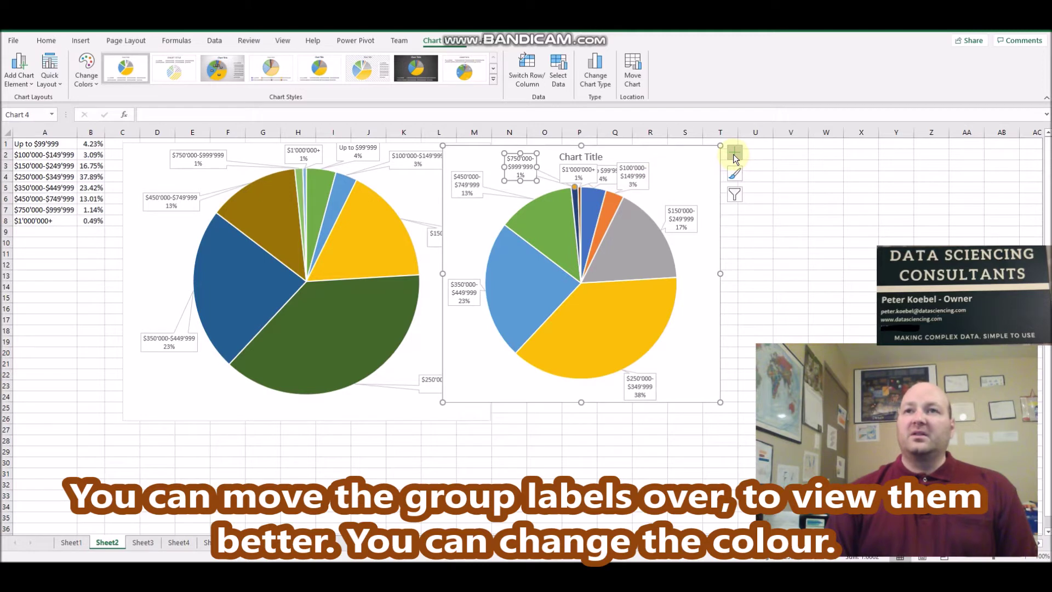
Recolor the new pie chart with the fourth Colorful palette, which starts with green, blue and yellow
left_click(735, 175)
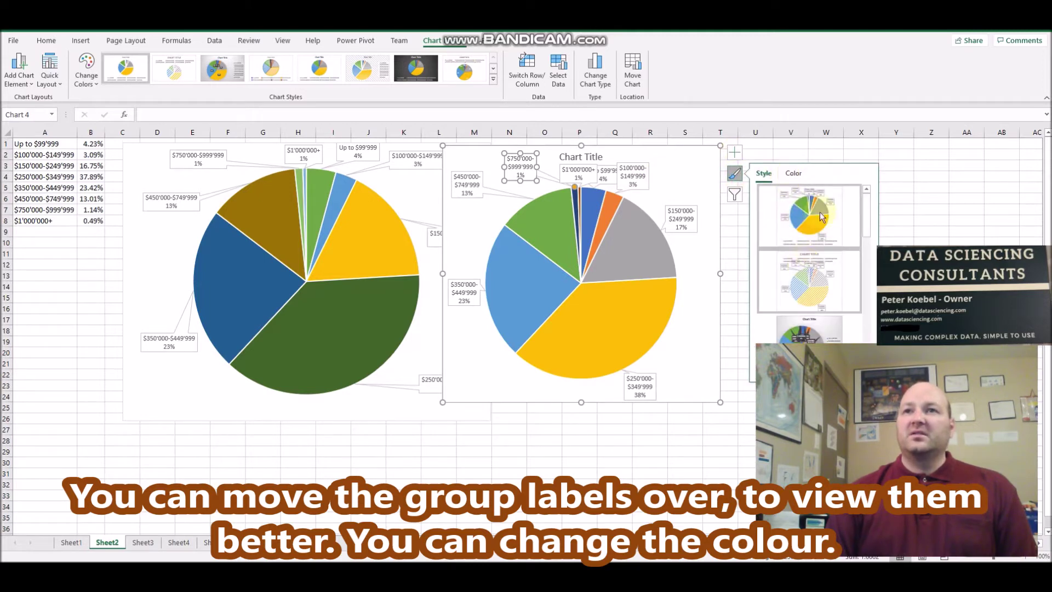
left_click(793, 174)
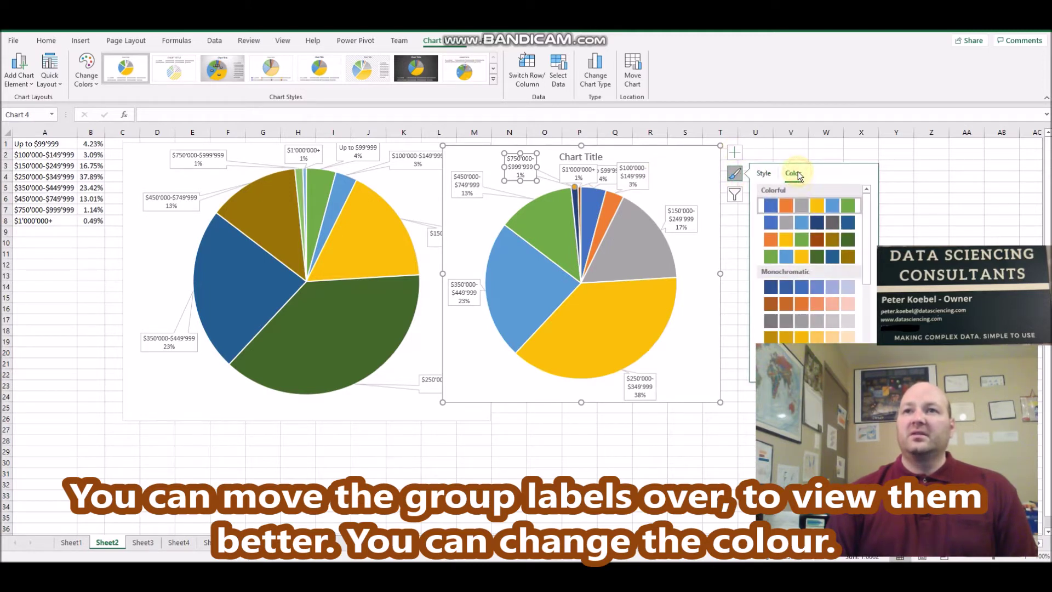
left_click(772, 254)
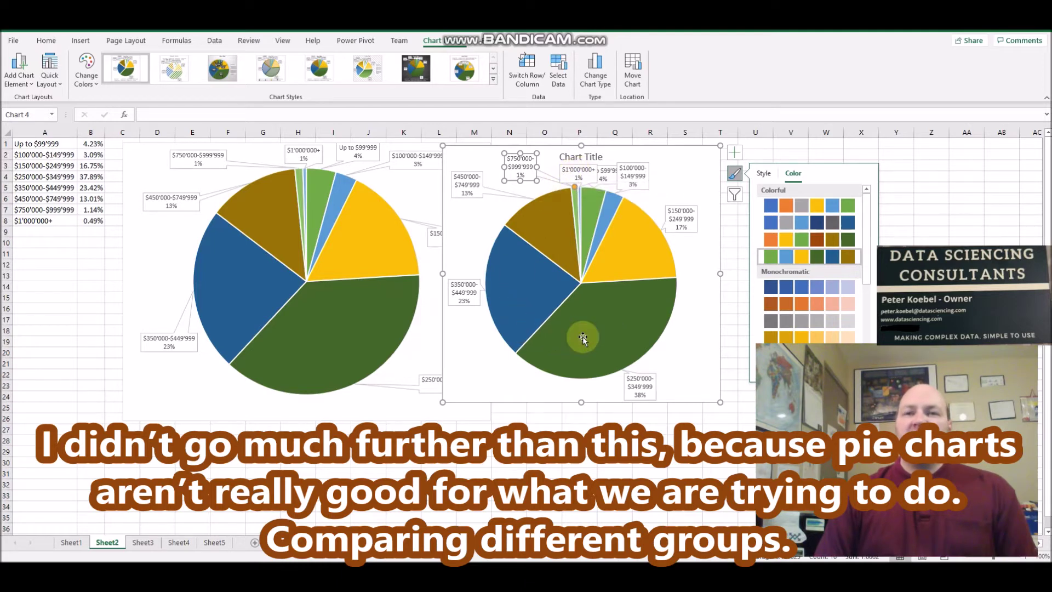
Examine the new pie chart's slices, comparing the large $250'000-$349'999 group with the small slivers
mouse_move(653, 266)
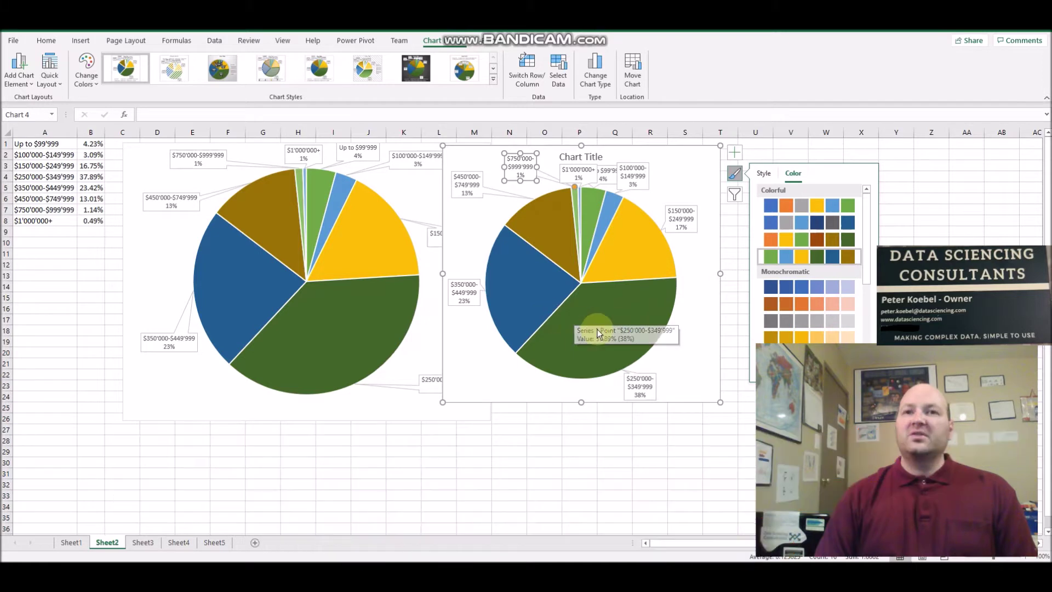
mouse_move(597, 328)
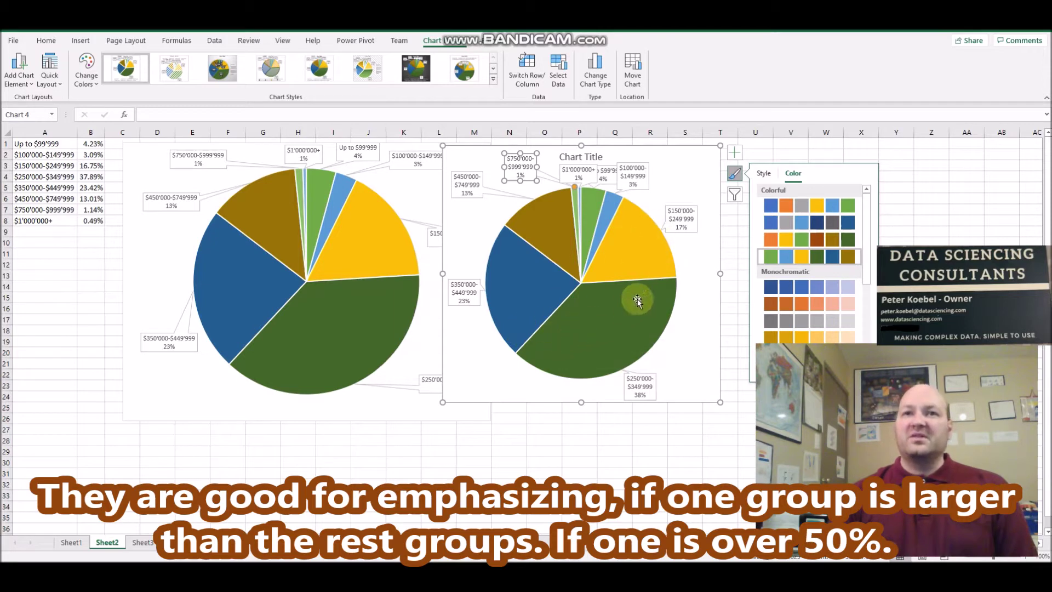
mouse_move(637, 299)
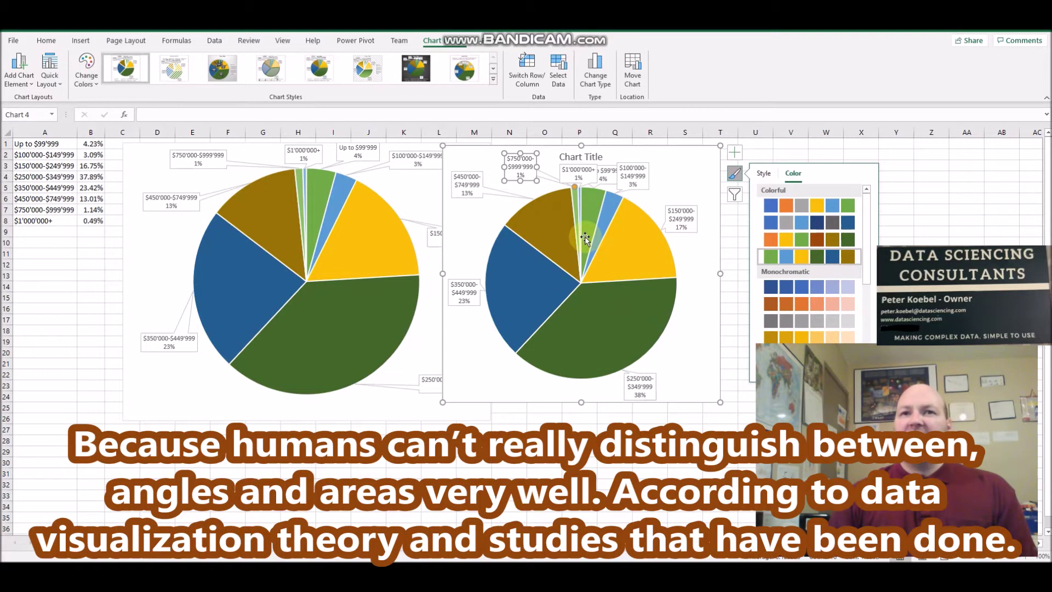
mouse_move(584, 236)
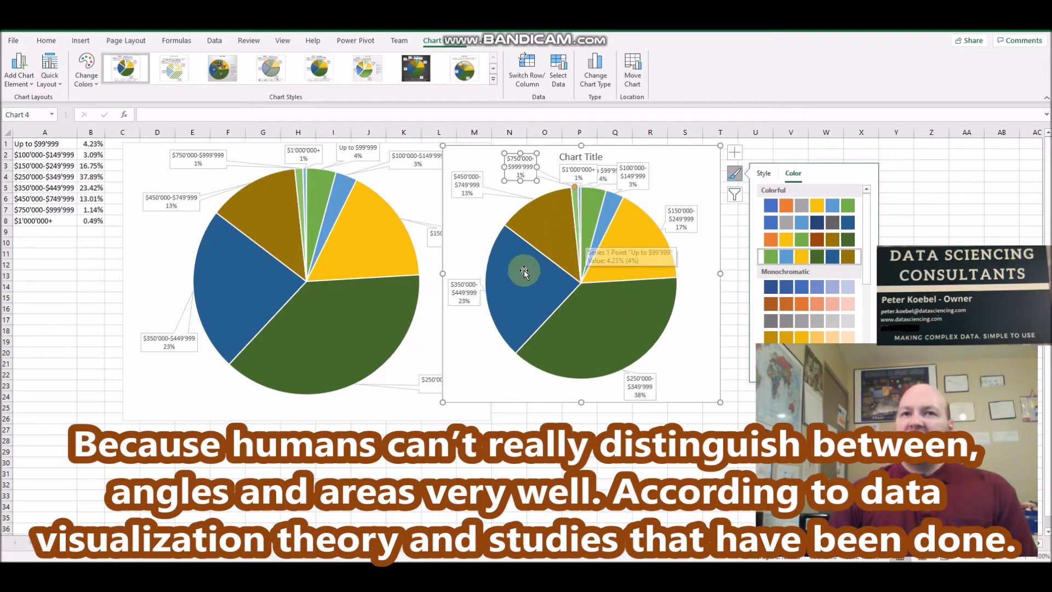
mouse_move(544, 282)
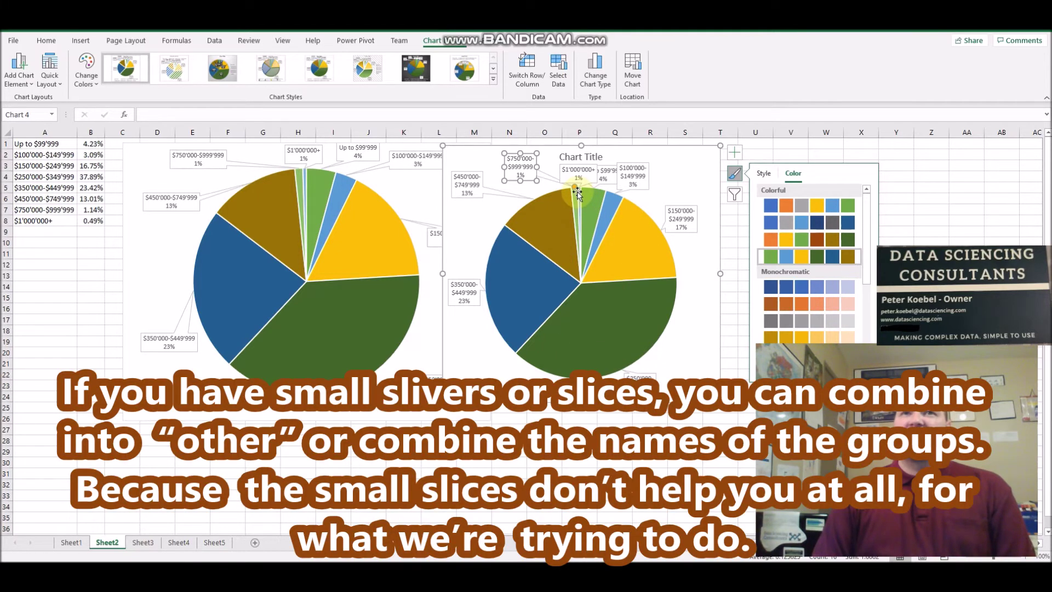
mouse_move(578, 218)
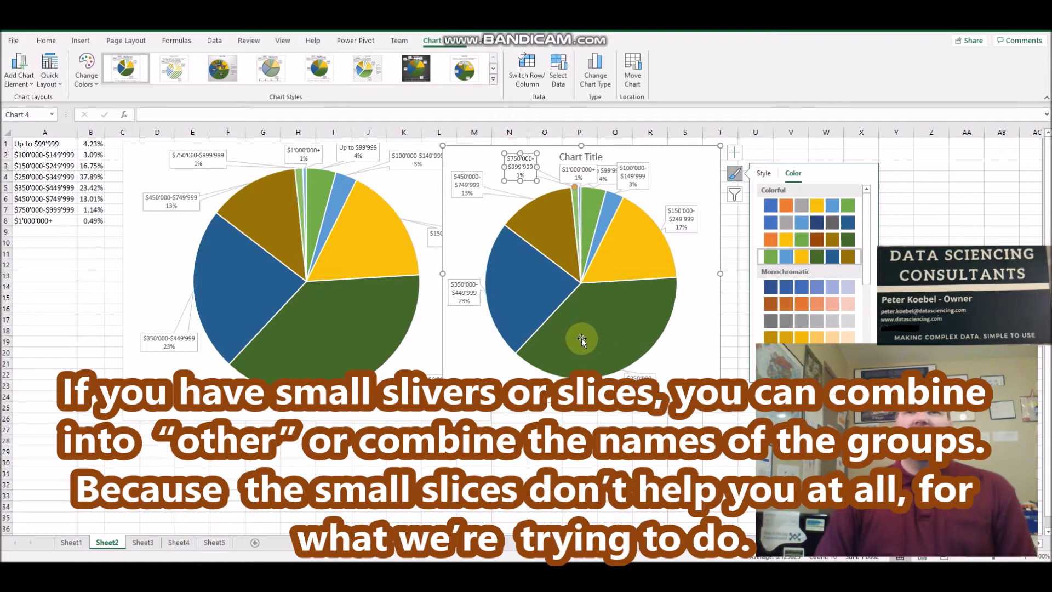
mouse_move(559, 363)
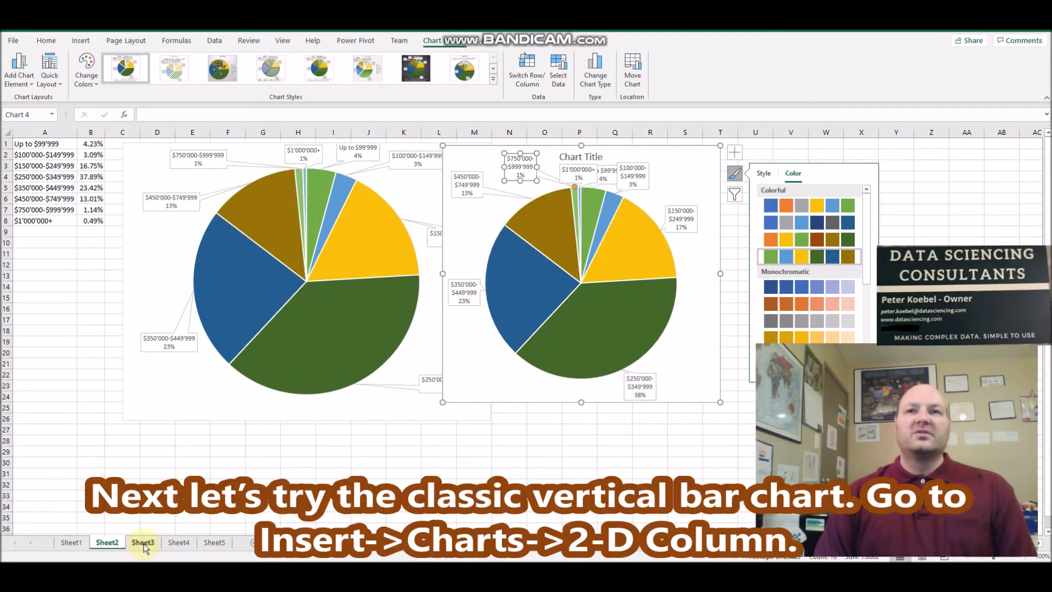
Insert a 2-D clustered column chart of the Sheet3 price groups, placing it enlarged over the existing chart's edge
left_click(143, 544)
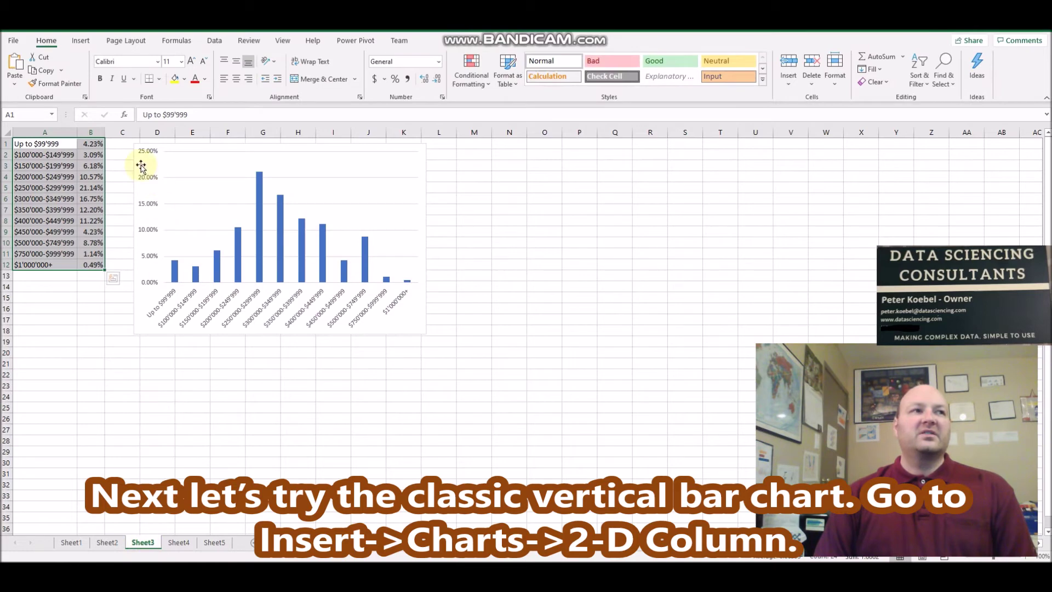
left_click(81, 42)
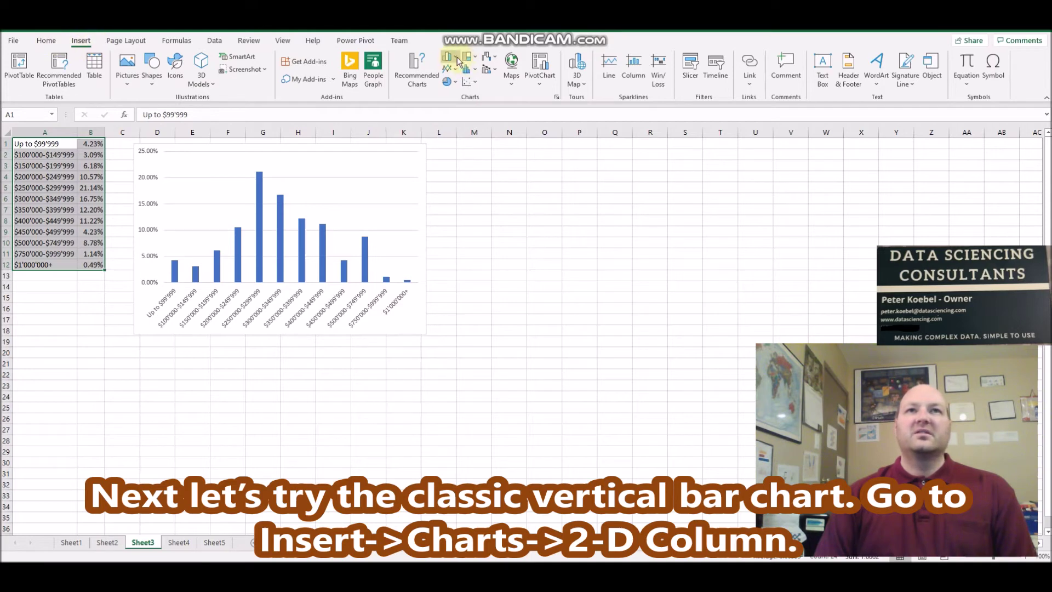
left_click(456, 58)
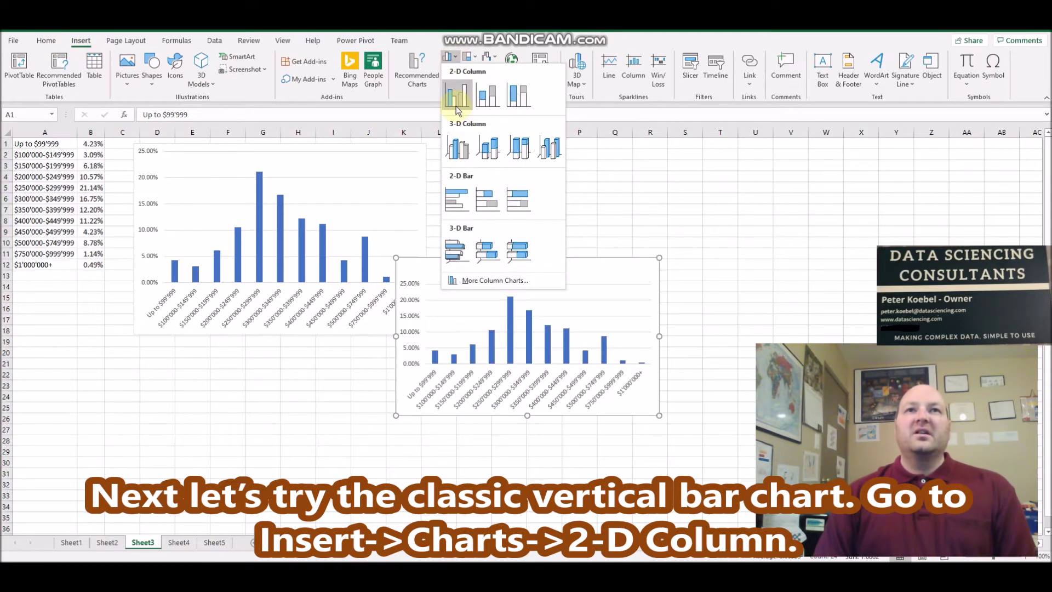
left_click(456, 104)
left_click_drag(457, 272, 451, 157)
left_click_drag(653, 301, 672, 343)
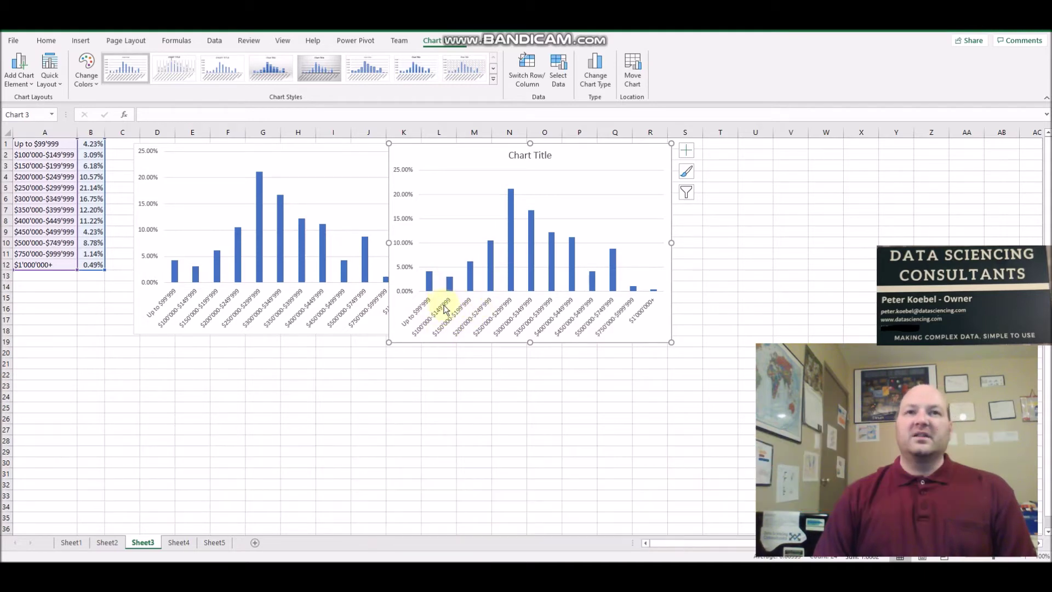
Insert a 2-D clustered bar chart of the Sheet4 price groups, placing it enlarged beside the existing bar chart
left_click(183, 547)
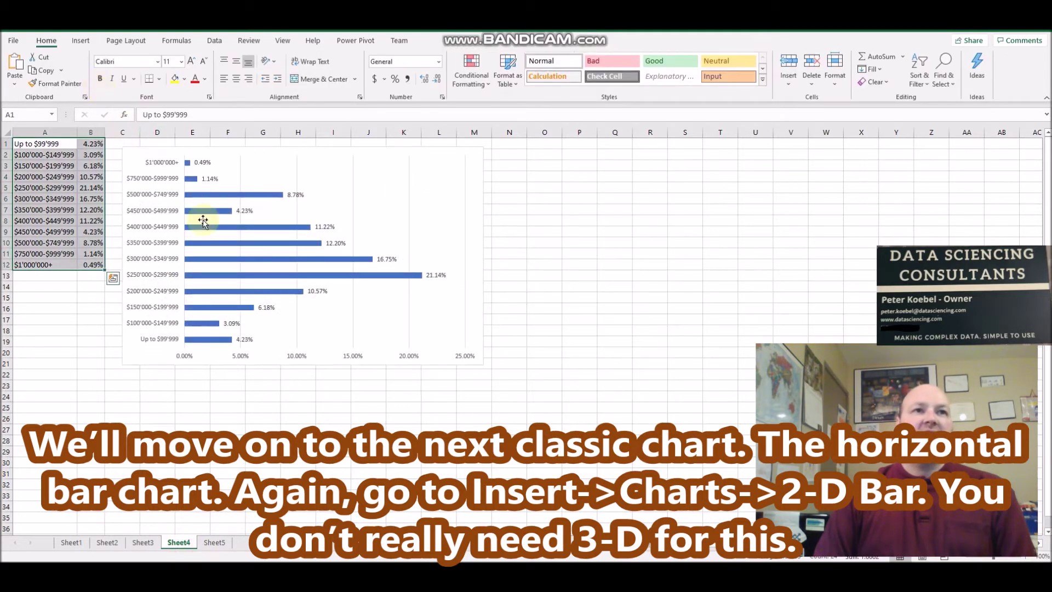
left_click(81, 40)
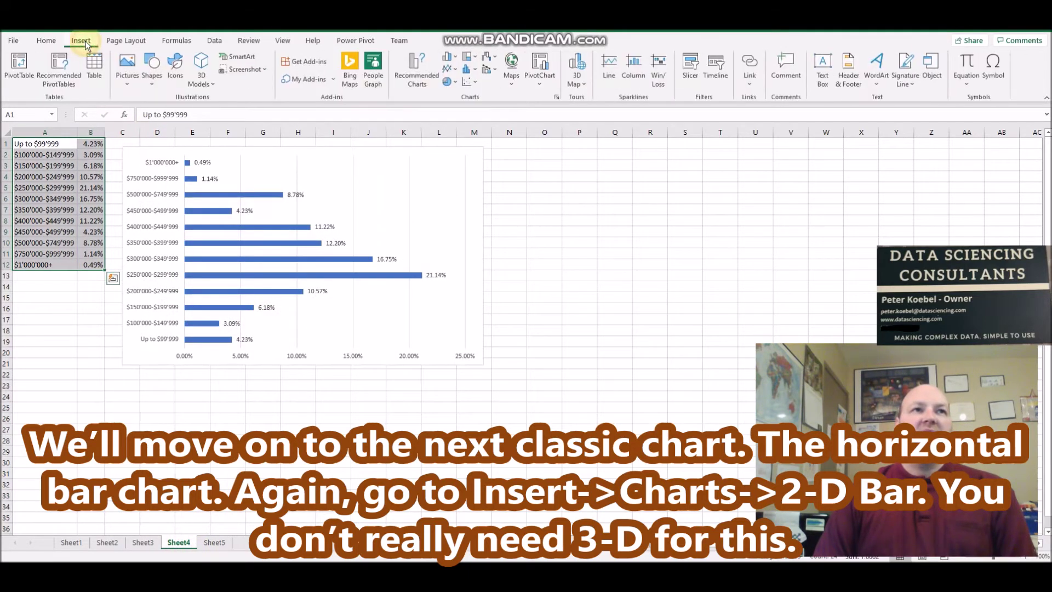
left_click(458, 59)
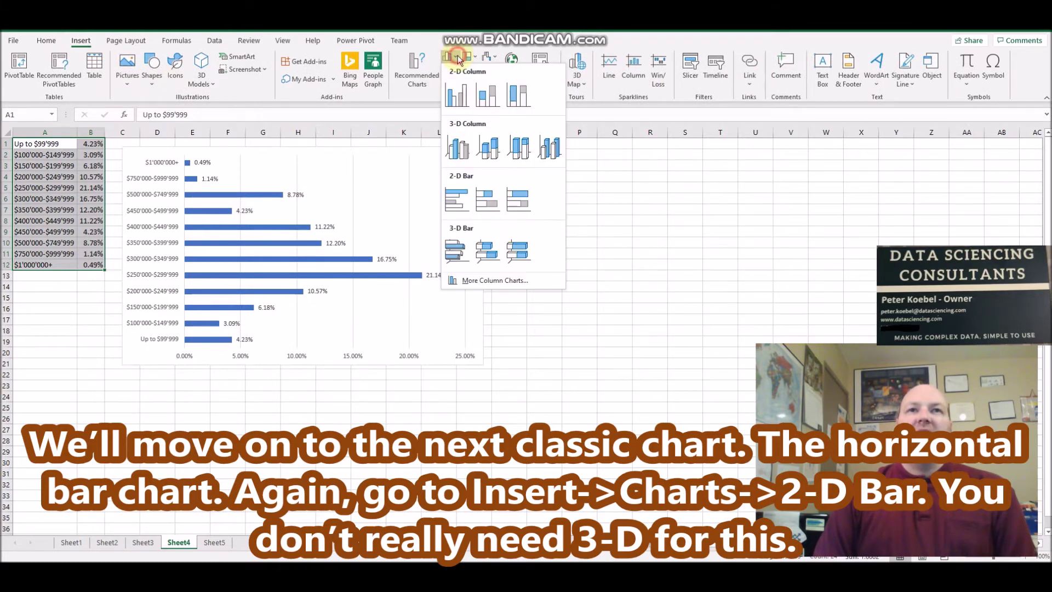
left_click(456, 202)
left_click_drag(497, 267, 483, 157)
left_click_drag(667, 303, 705, 376)
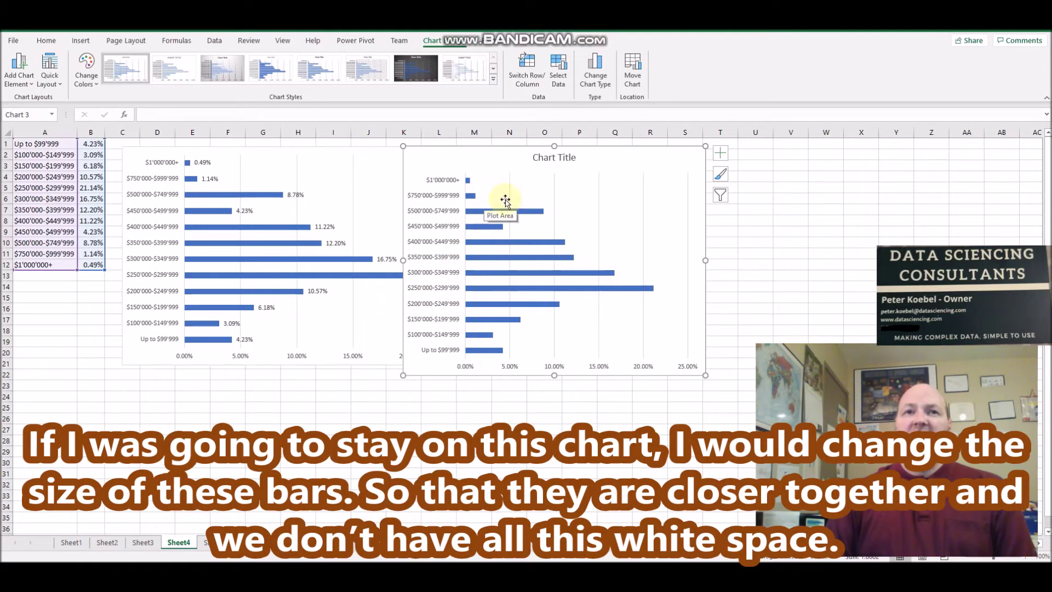
Add data labels to the new bar chart on Sheet4
left_click(470, 194)
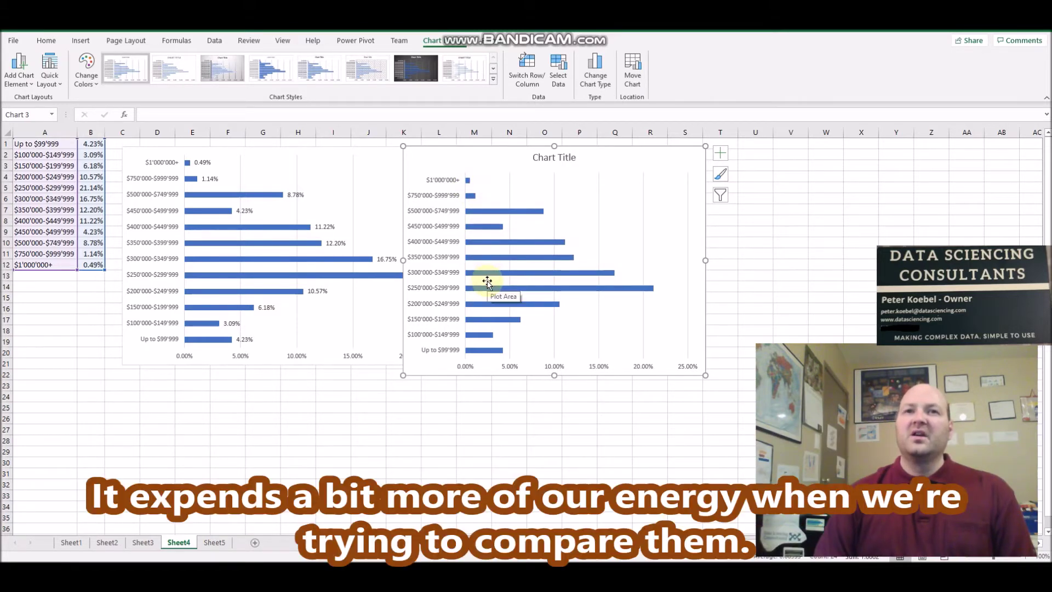
left_click(719, 157)
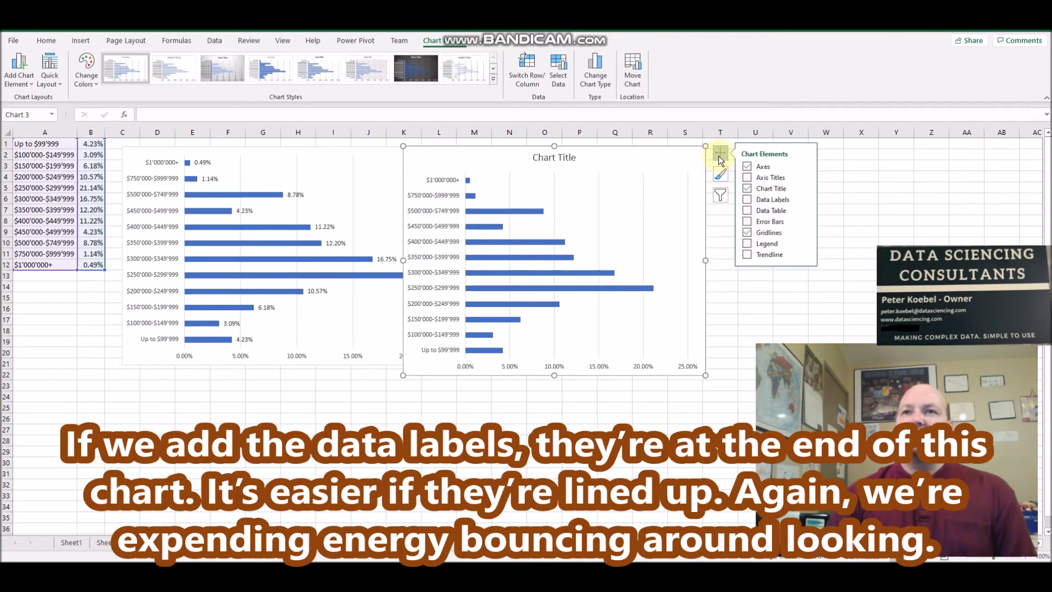
left_click(748, 199)
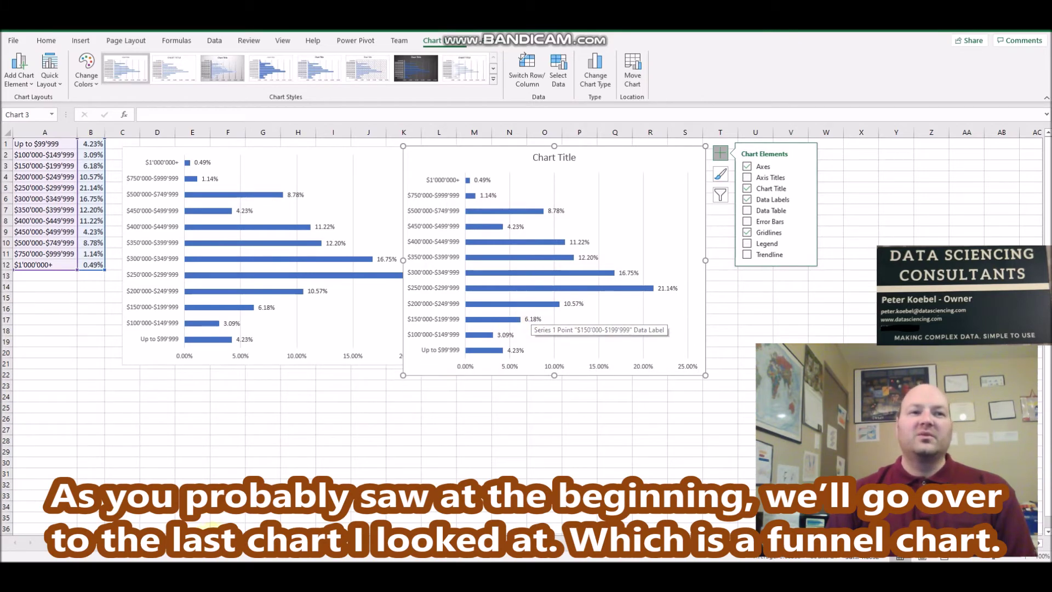
Review the recommended charts for the price group data on Sheet5 without inserting one
left_click(233, 544)
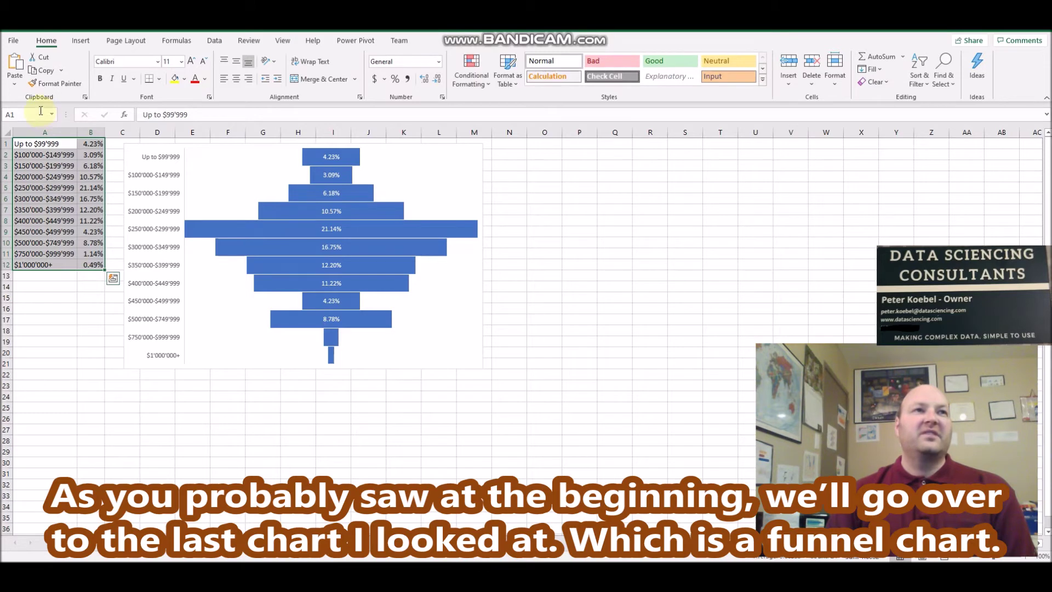
left_click(81, 40)
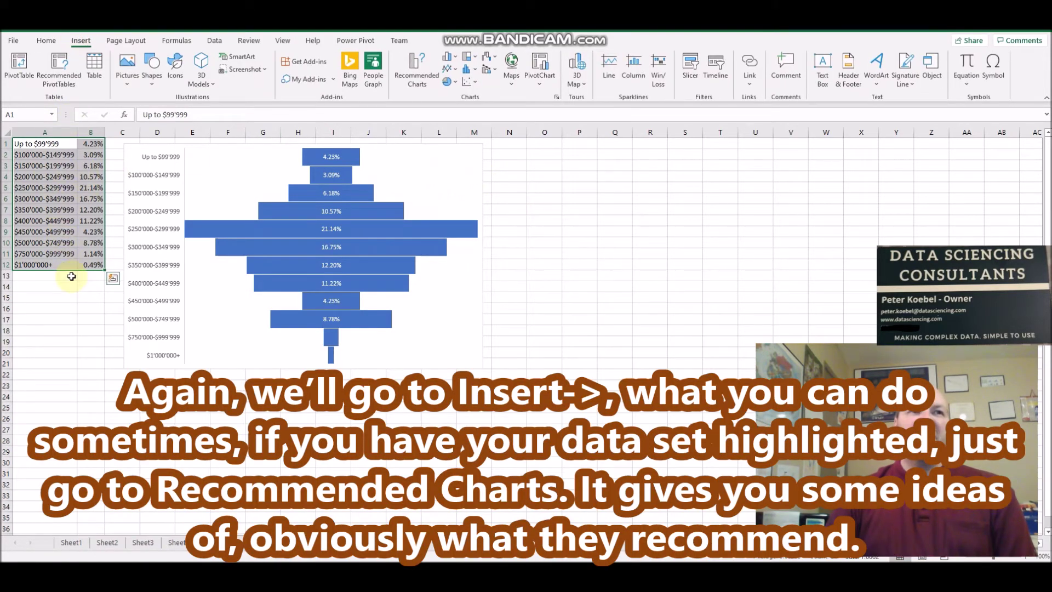
left_click(424, 84)
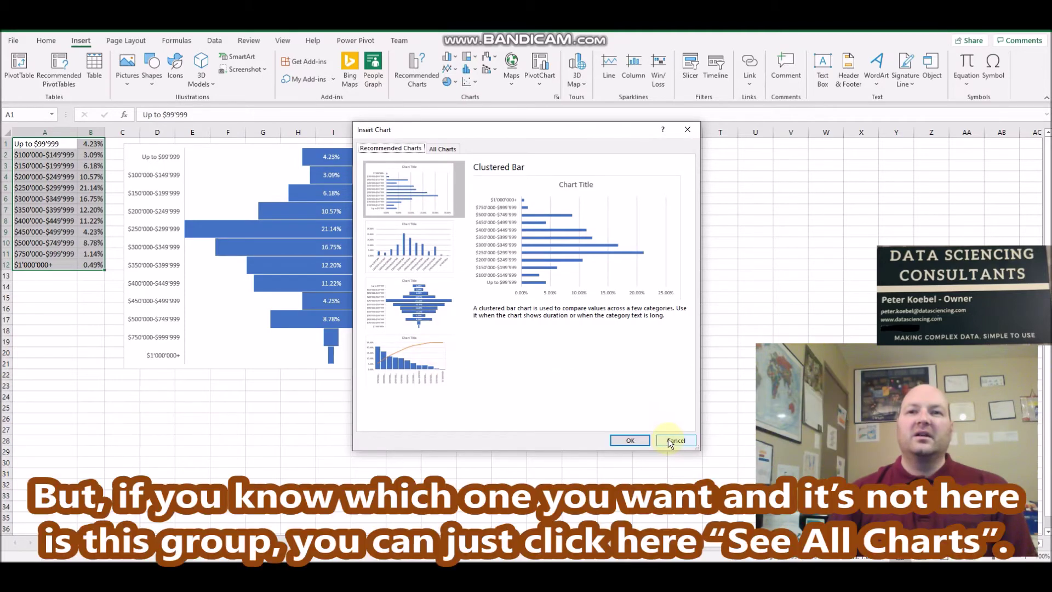
left_click(674, 441)
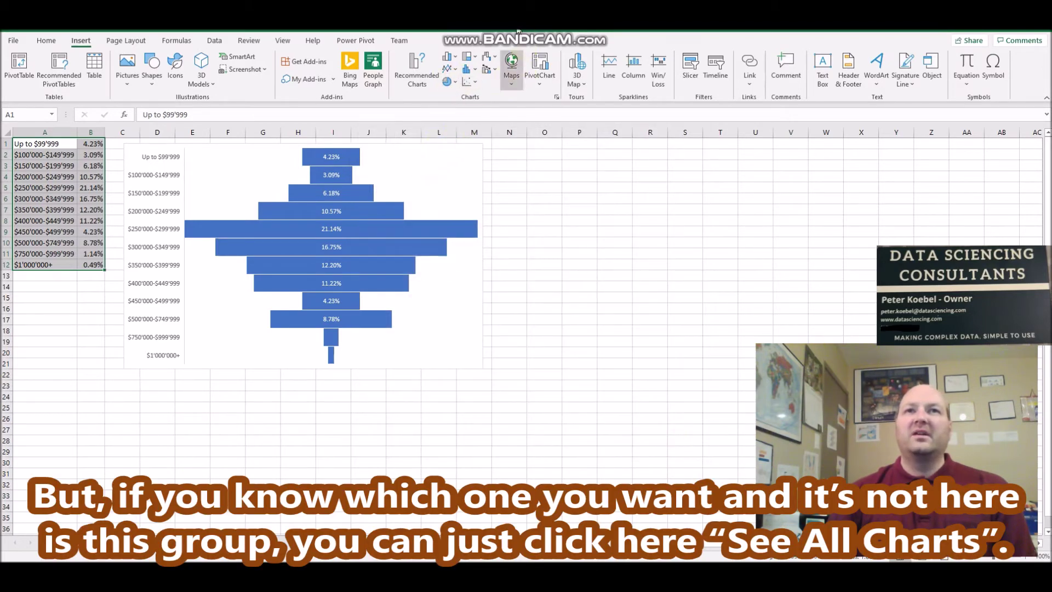
Browse all chart types for the Sheet5 price groups, previewing the area, radar, histogram and waterfall charts
left_click(557, 96)
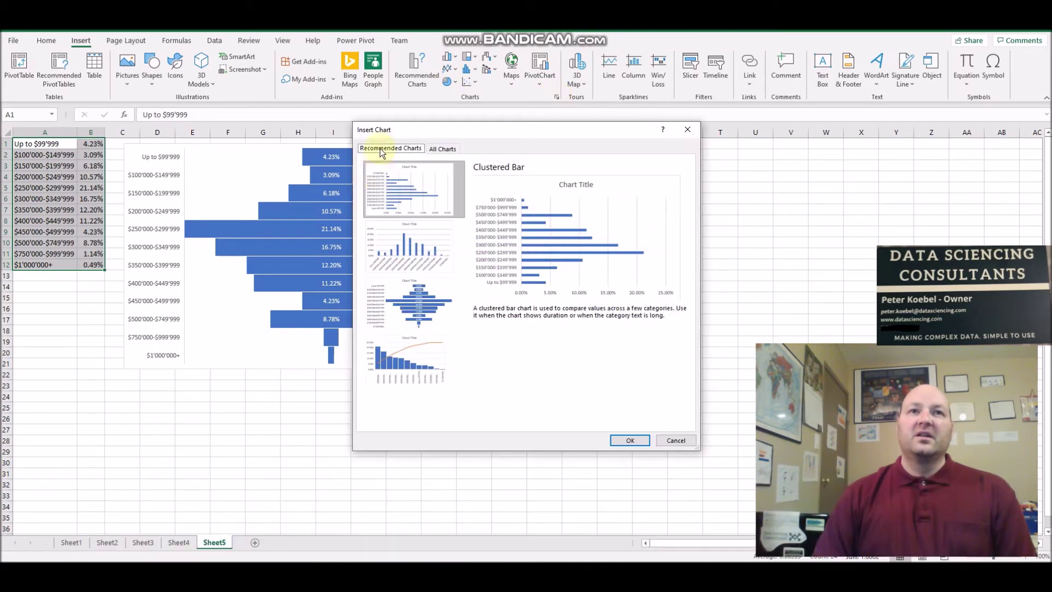
left_click_drag(495, 129, 492, 126)
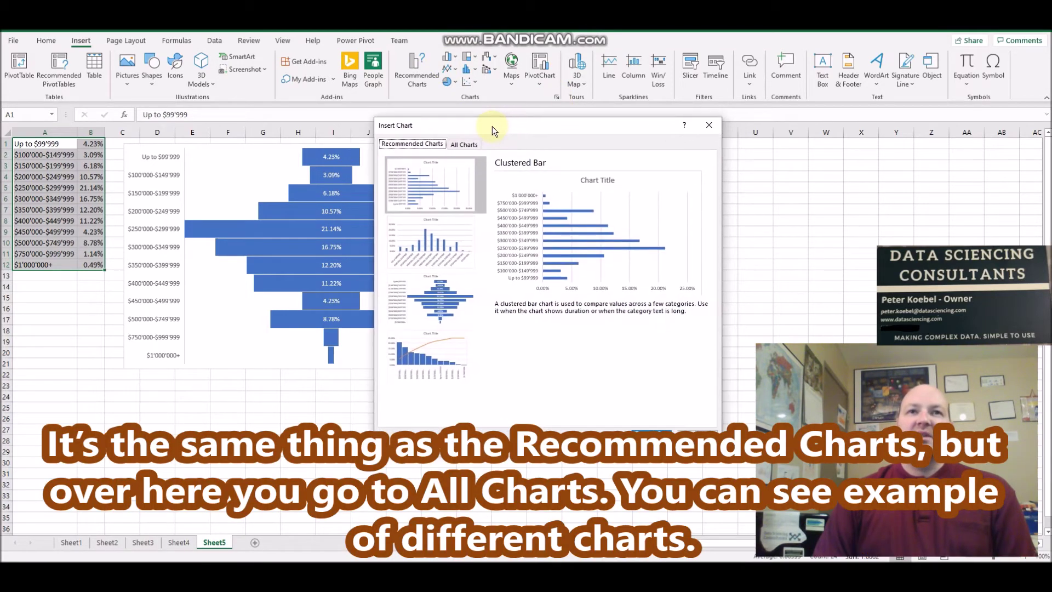
left_click(463, 145)
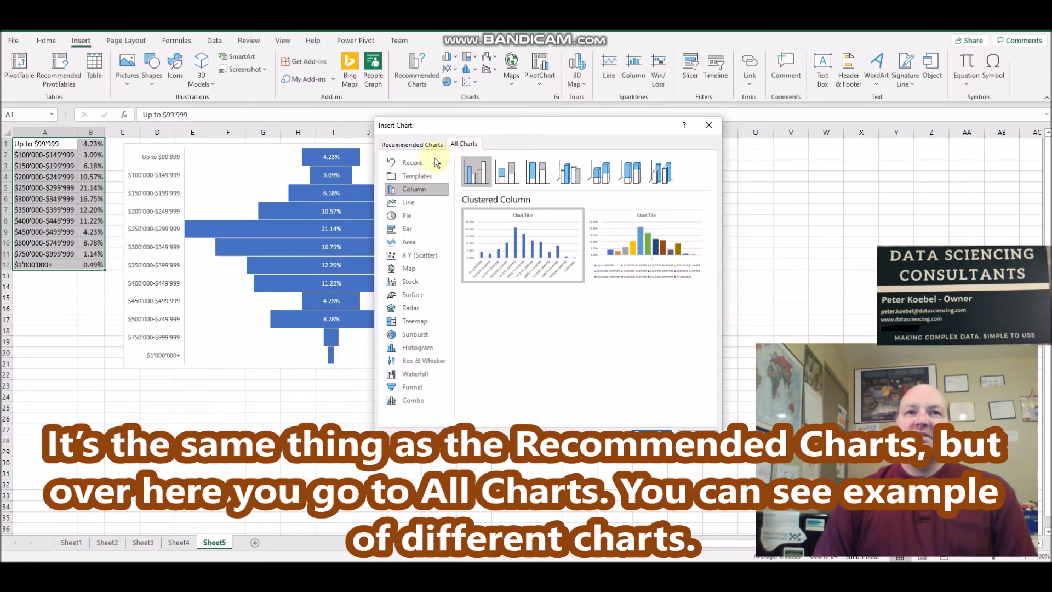
left_click(409, 241)
mouse_move(505, 239)
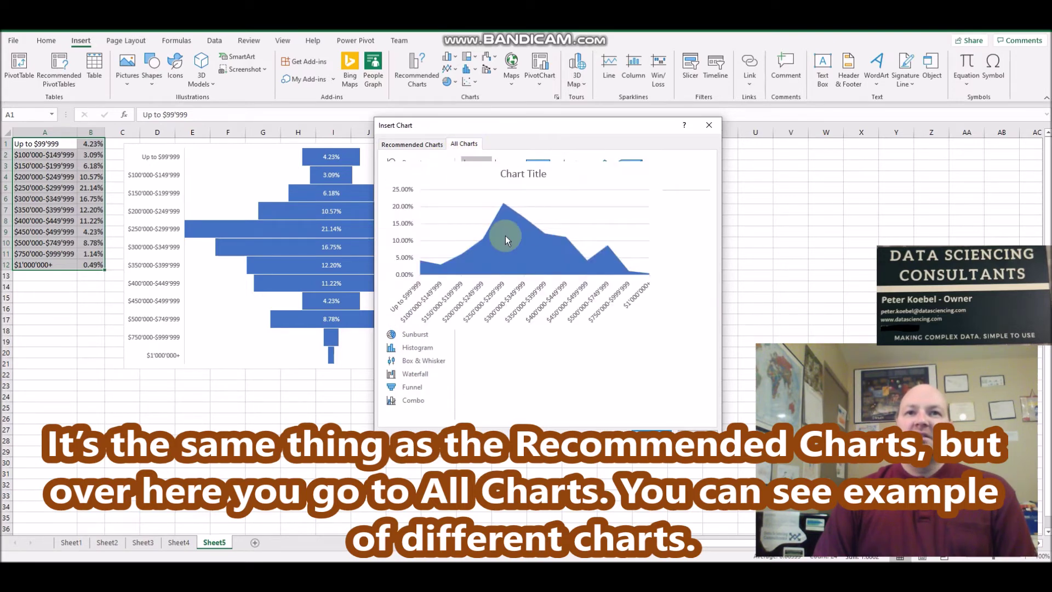
left_click(407, 306)
mouse_move(530, 252)
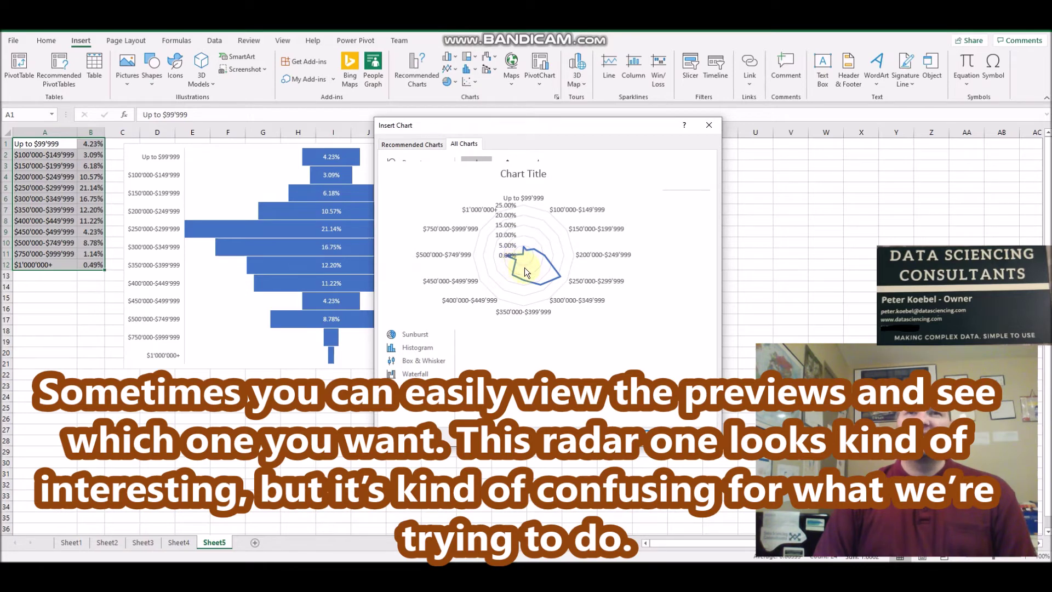
left_click(412, 336)
left_click(412, 349)
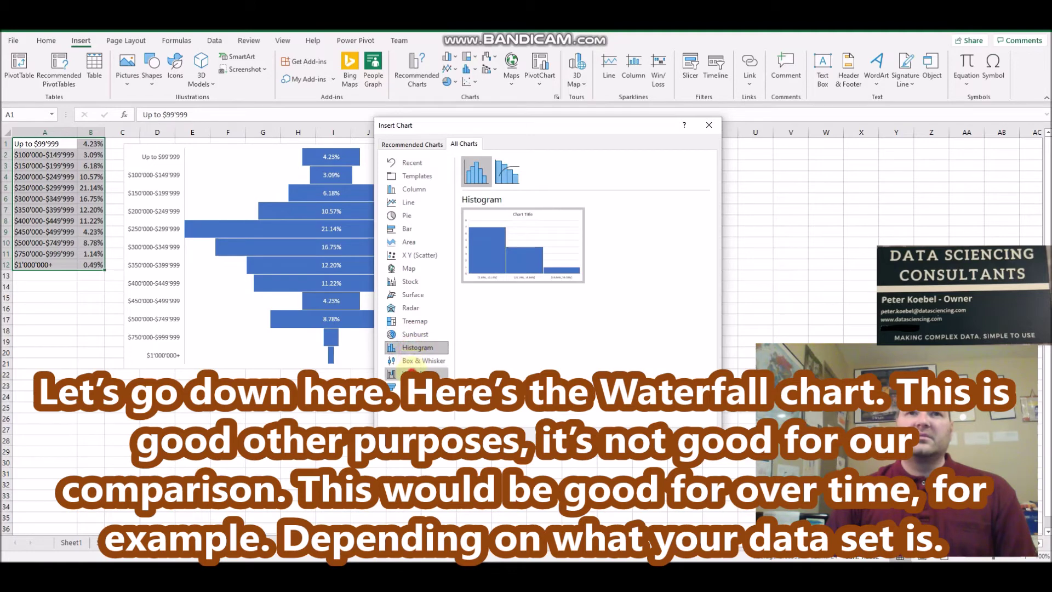
left_click(413, 374)
left_click(413, 387)
left_click(412, 374)
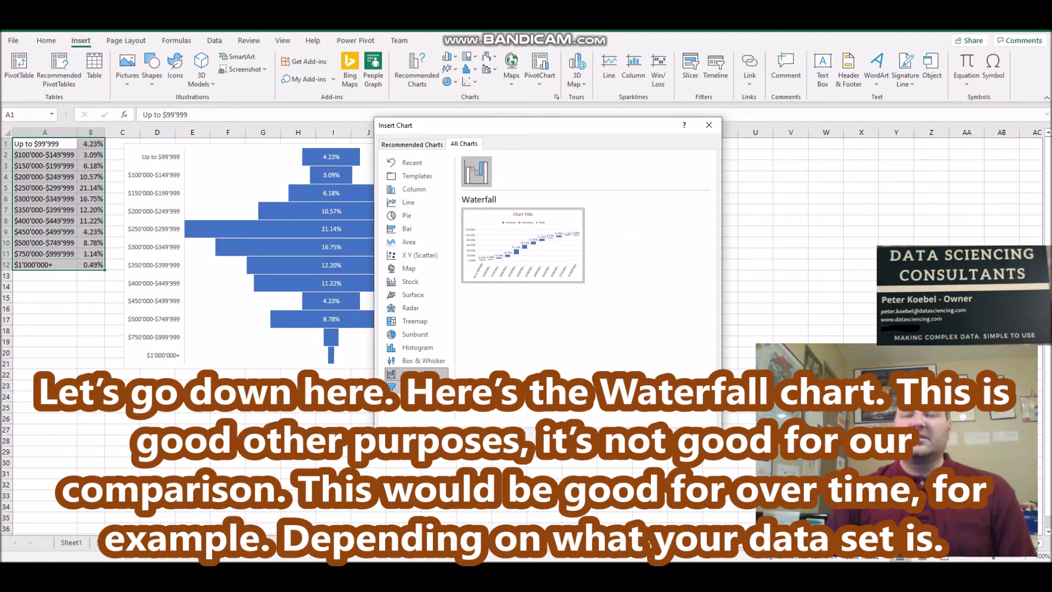
Insert a funnel chart of the Sheet5 price groups, placing it enlarged over the existing funnel chart's edge
left_click(412, 387)
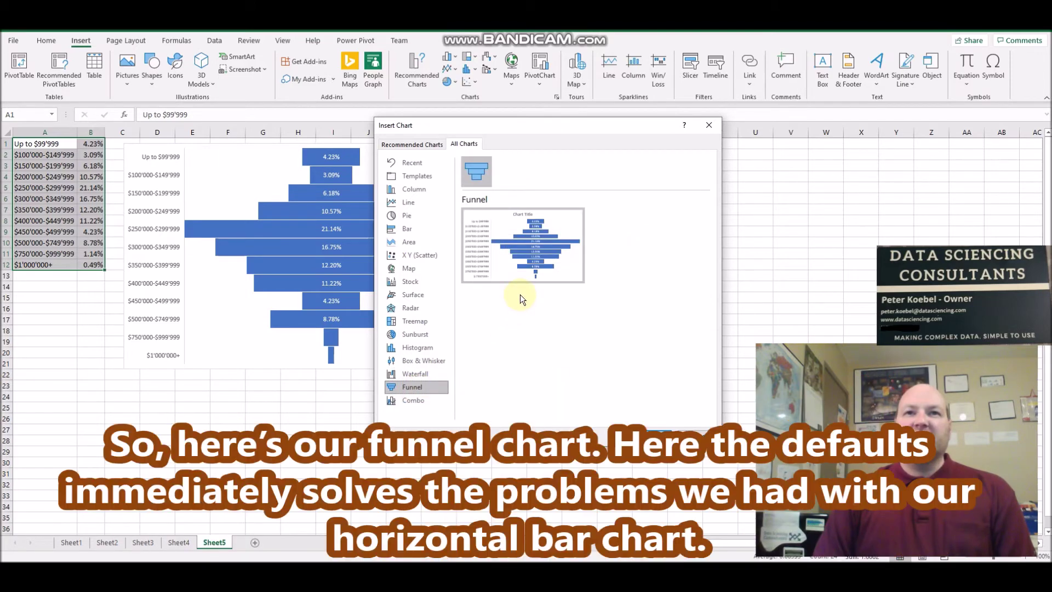
left_click(649, 426)
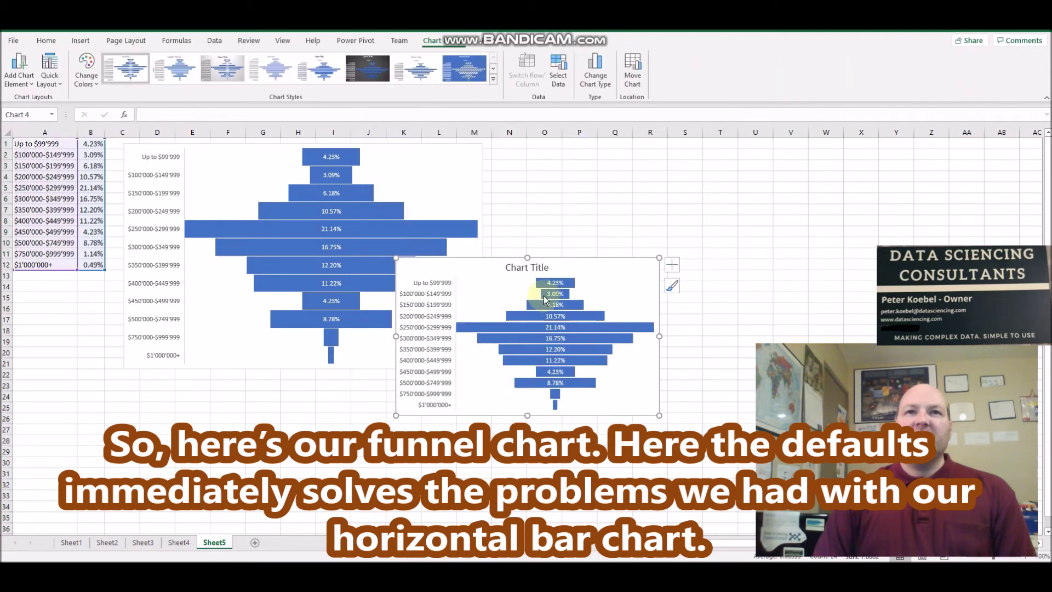
left_click(481, 269)
left_click_drag(510, 197, 498, 155)
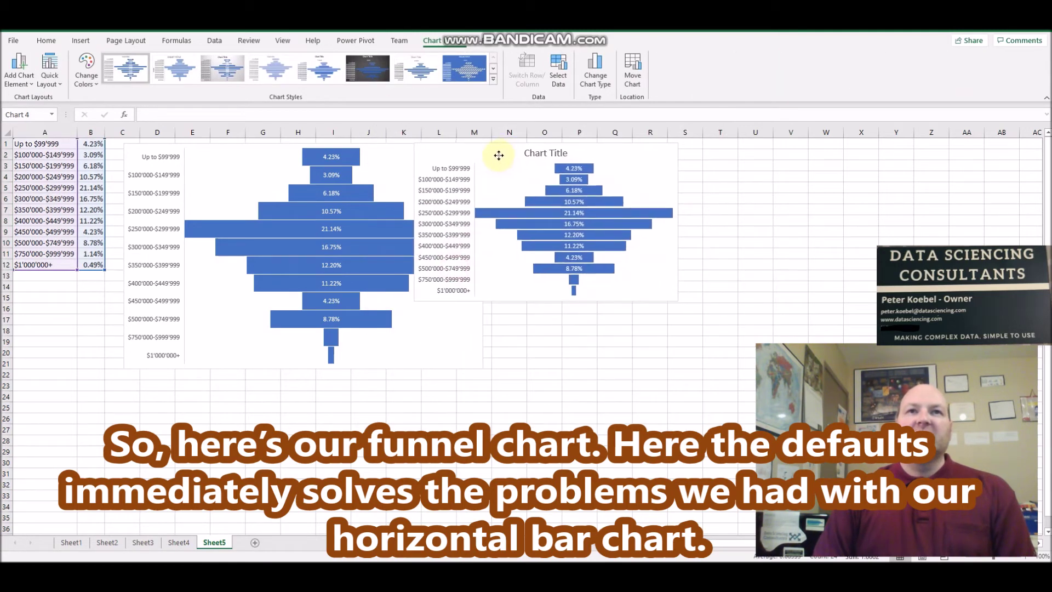
left_click_drag(676, 301, 720, 369)
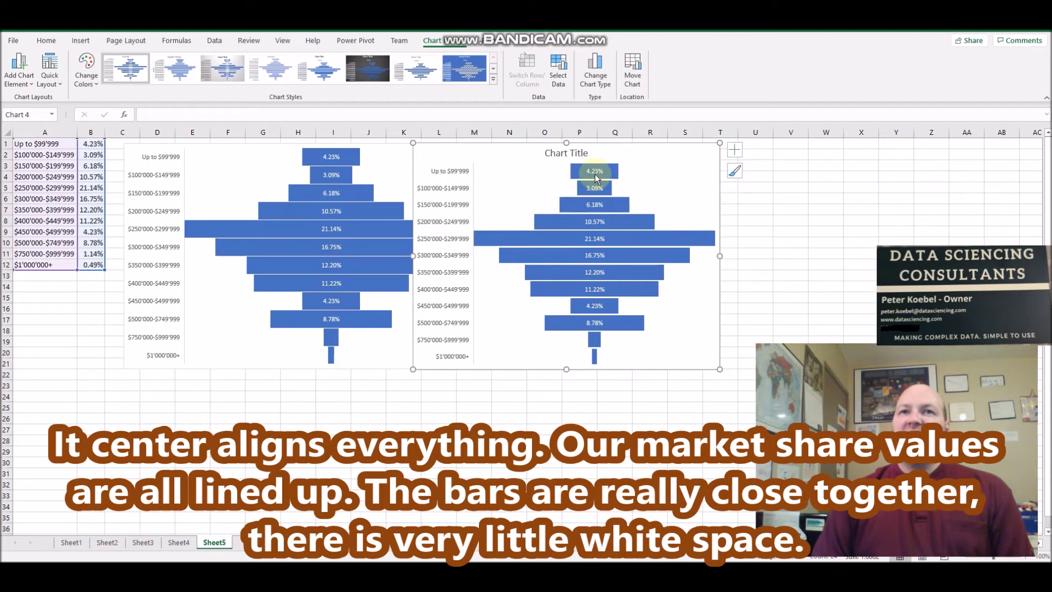
mouse_move(597, 174)
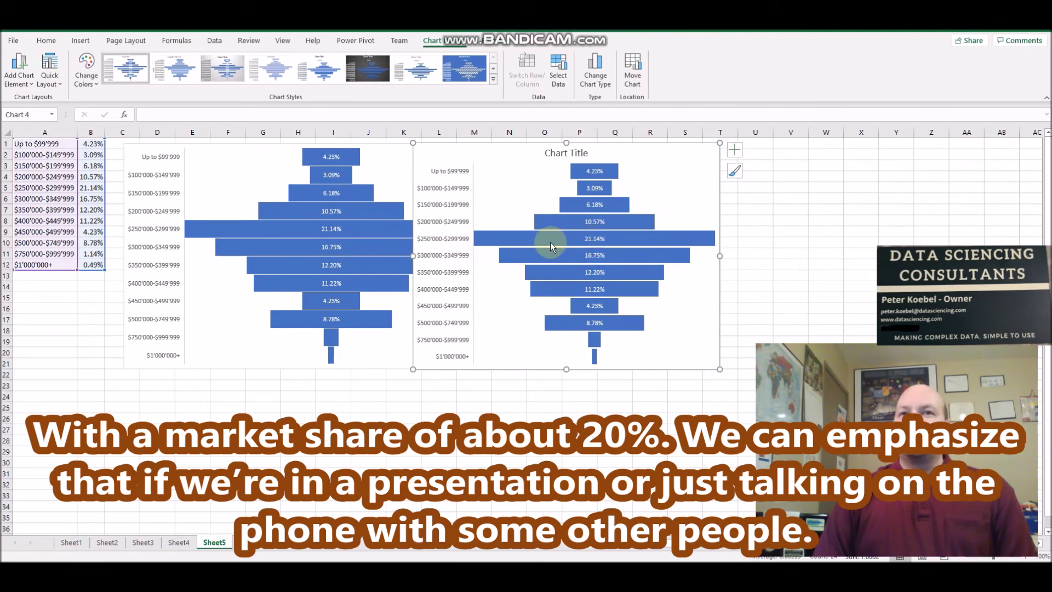
mouse_move(550, 245)
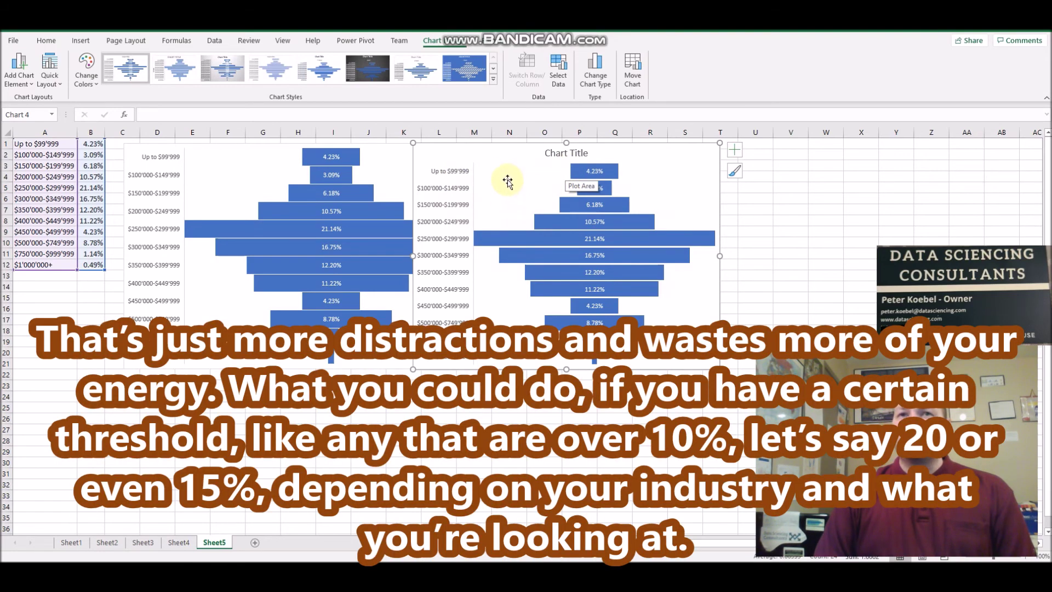
left_click(497, 162)
left_click(488, 156)
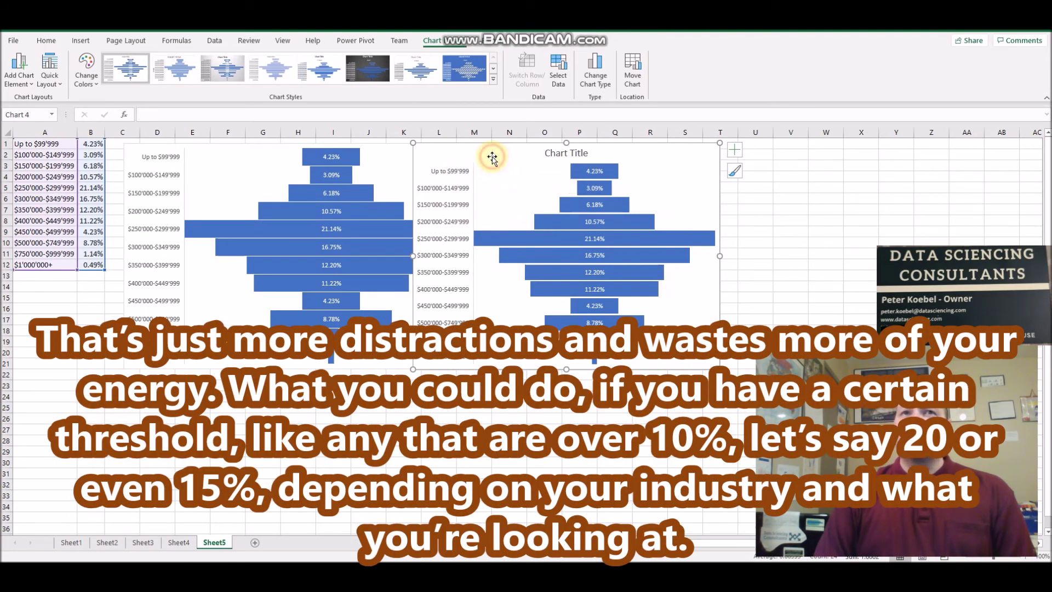